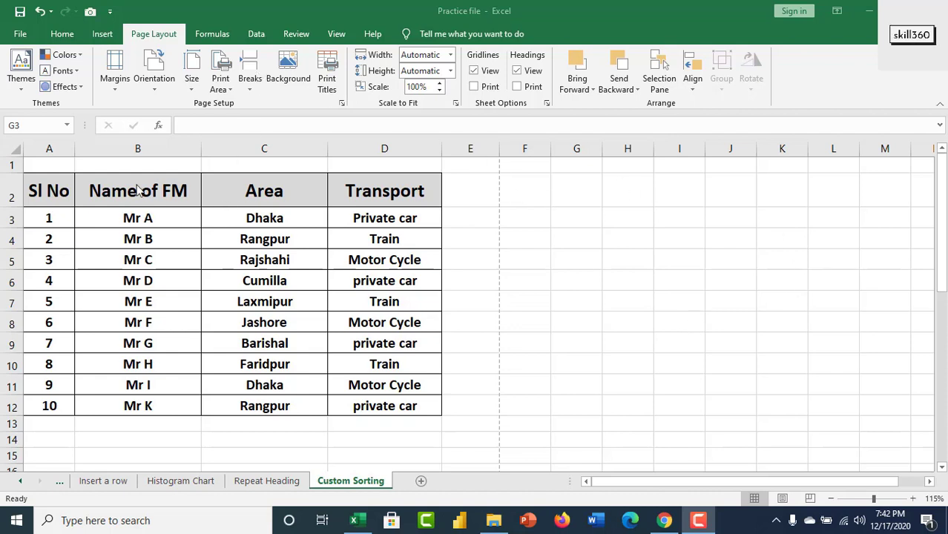
Step: Select the whole transport table A2:D12, including the header row
click(251, 204)
click(62, 195)
drag(62, 195, 423, 404)
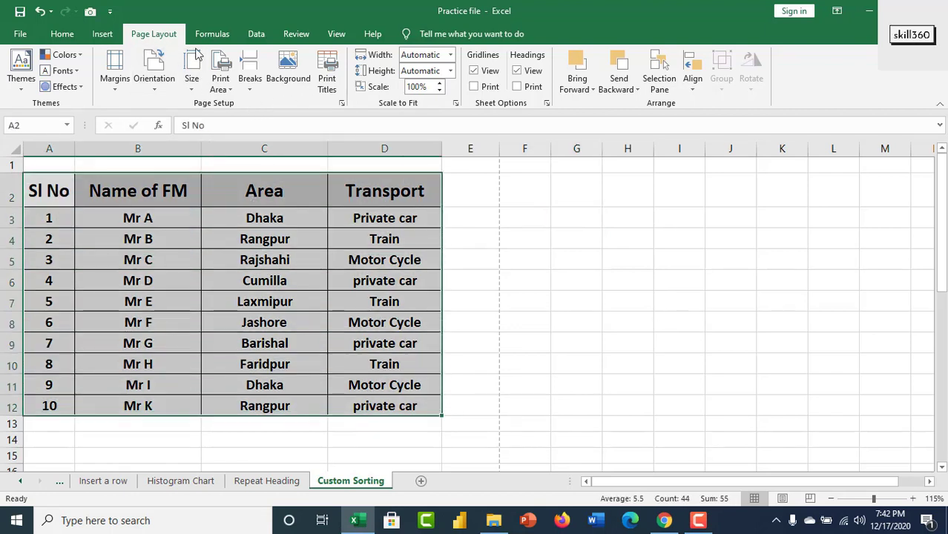
Step: Sort the selected table by the Transport column in A to Z order
click(255, 35)
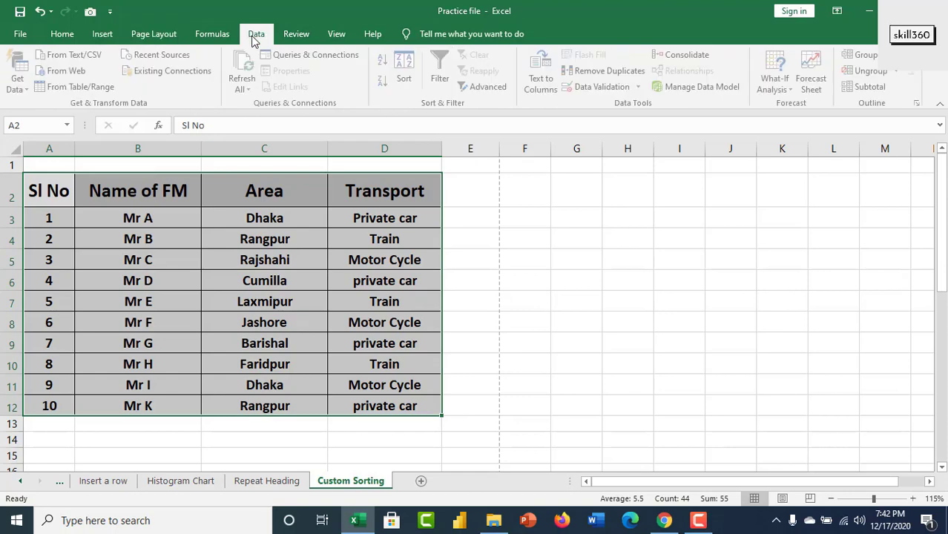
click(404, 75)
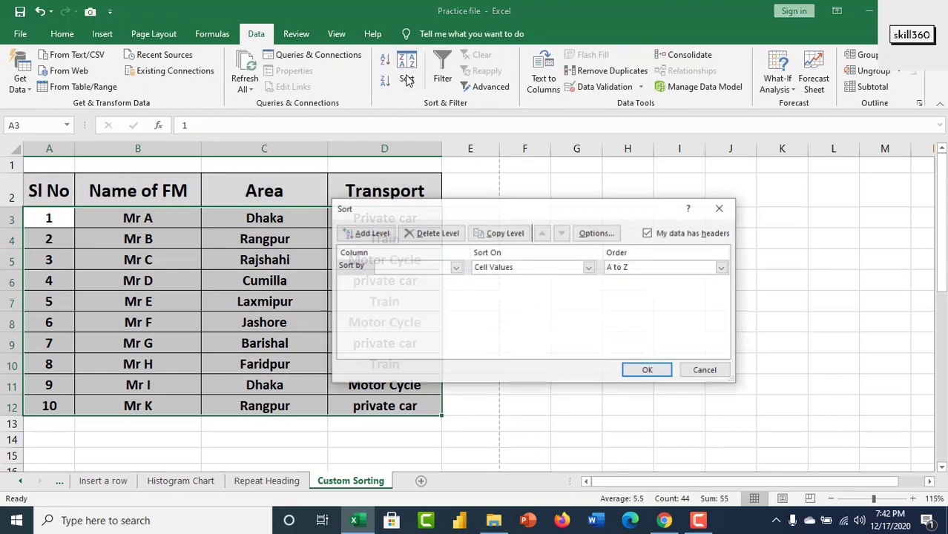
click(456, 267)
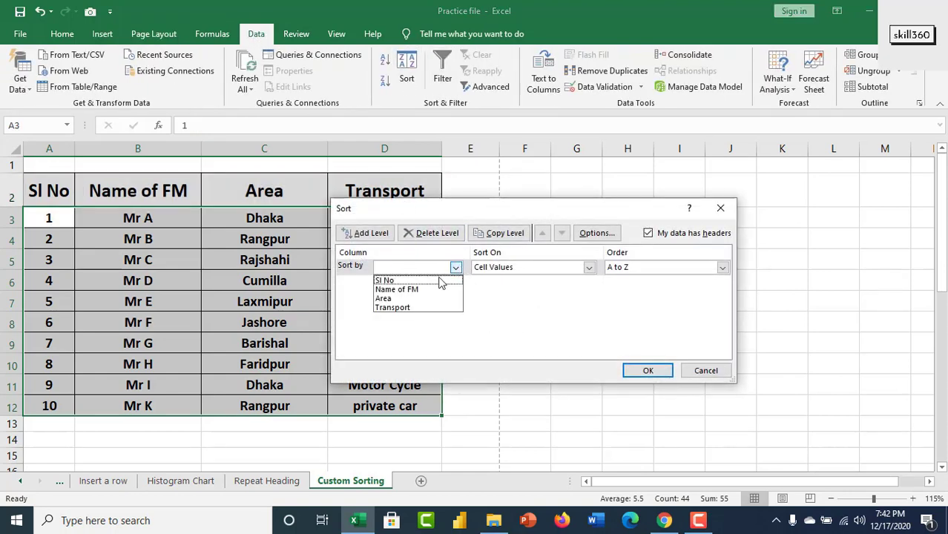
click(411, 308)
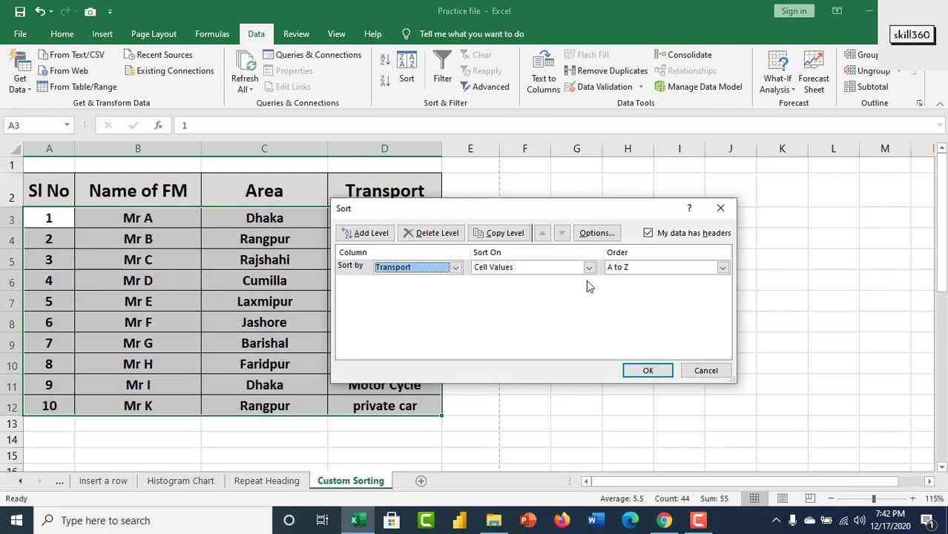
click(722, 268)
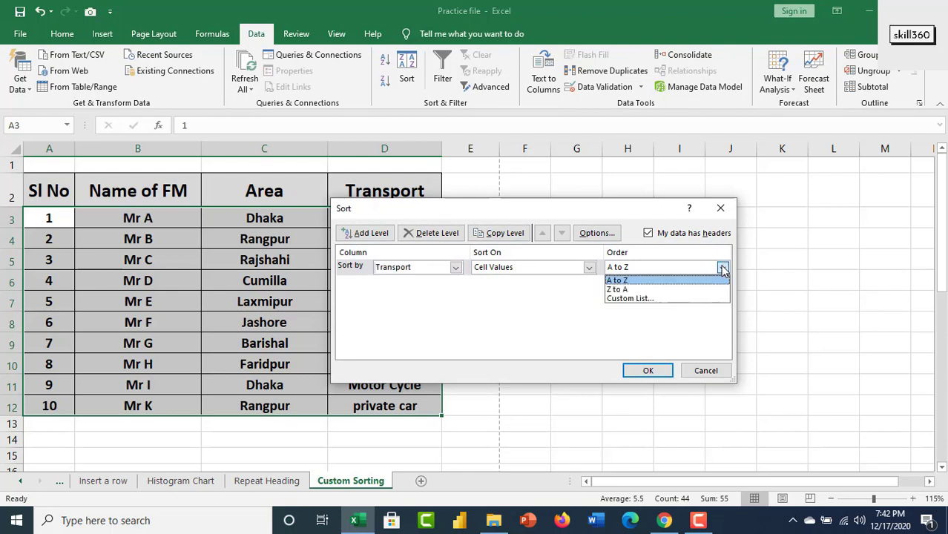
click(617, 280)
click(650, 370)
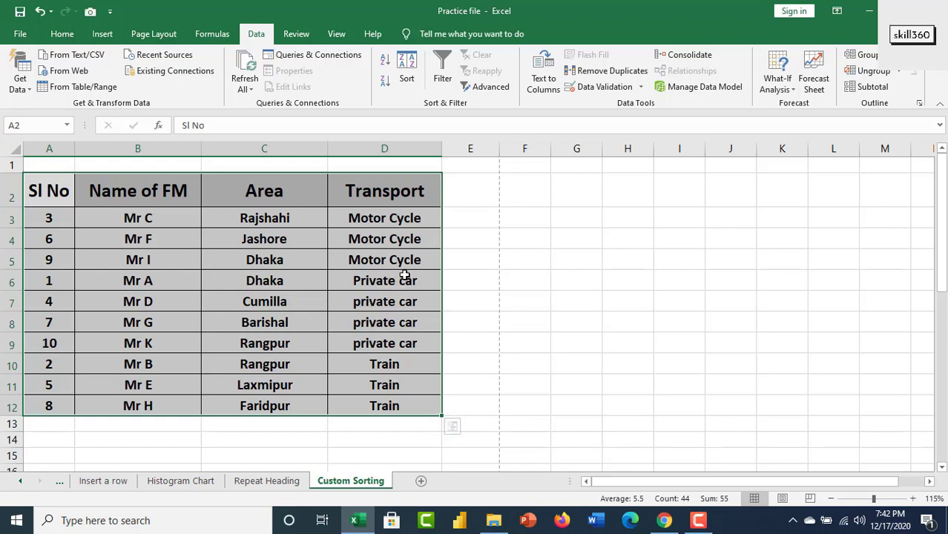
Step: Revert the Transport sort to the original Sl No order 1–10, then reselect table A2:D12
key(alt+a)
key(s)
key(a)
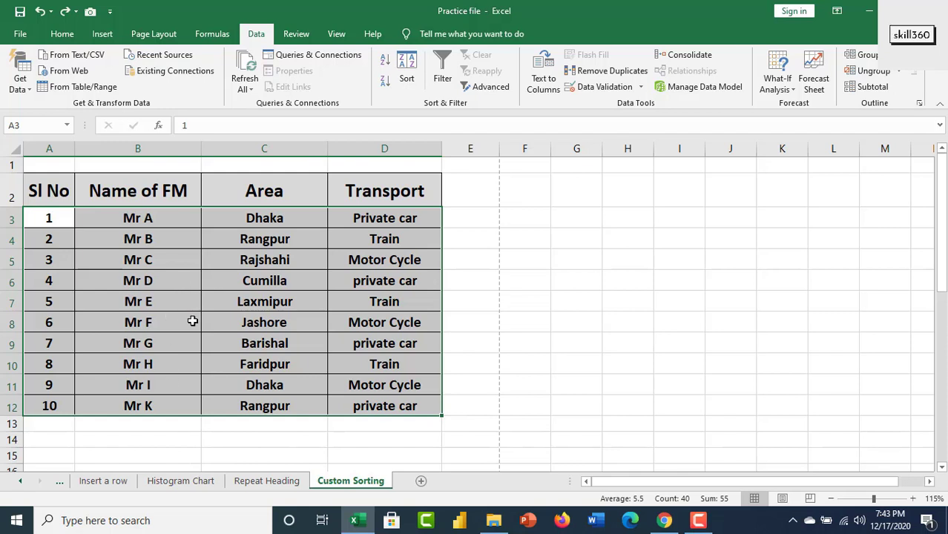
click(551, 258)
mouse_move(46, 191)
mouse_down()
mouse_move(251, 225)
mouse_move(389, 408)
mouse_up()
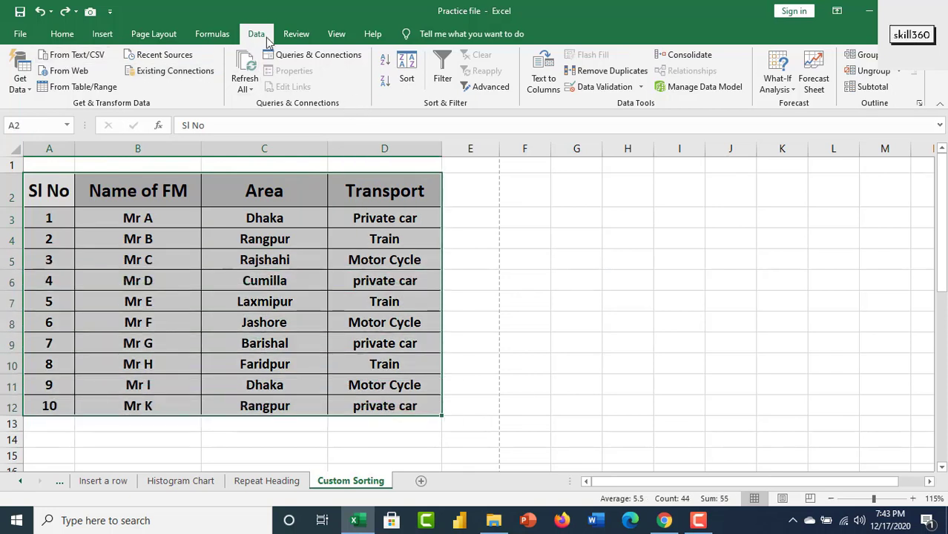
Step: In the Sort dialog, sort by Transport and choose Custom List as the order
click(413, 81)
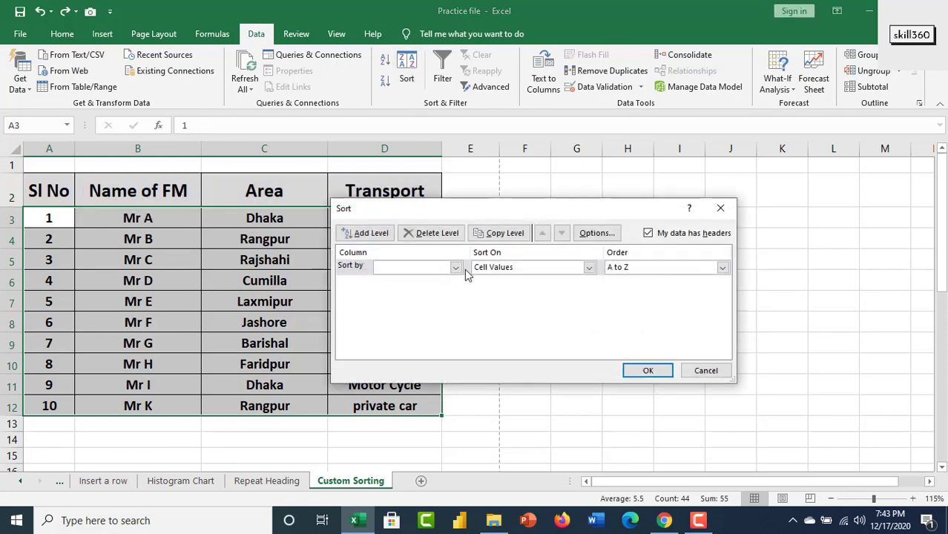
click(455, 268)
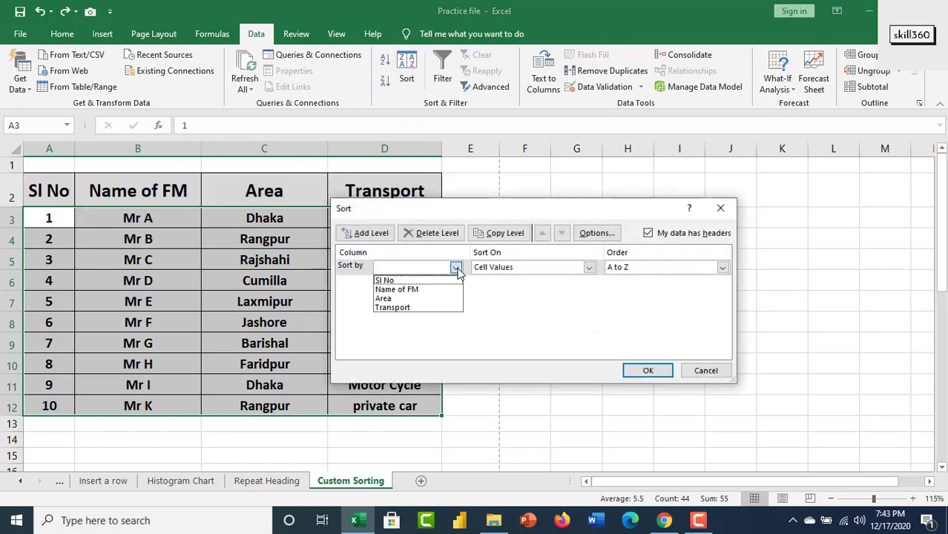
click(404, 309)
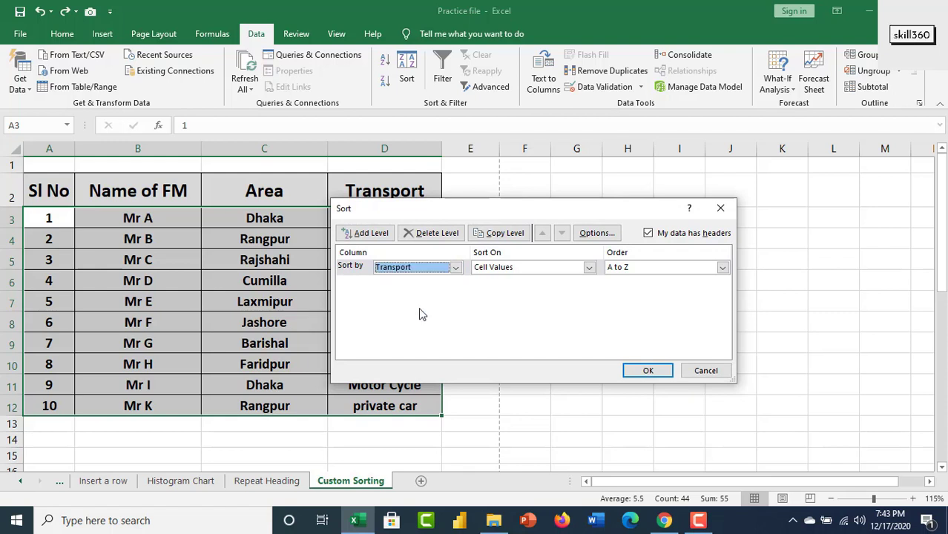
click(722, 268)
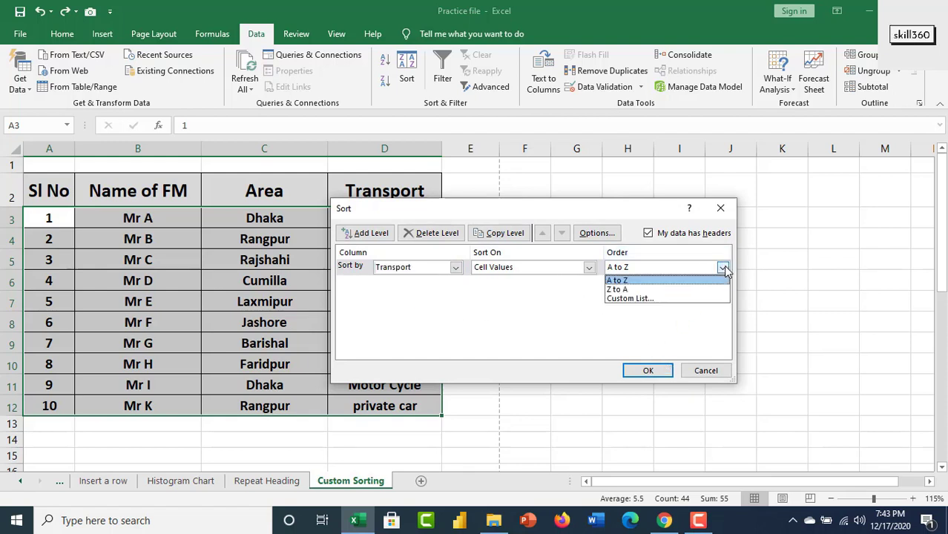
click(630, 298)
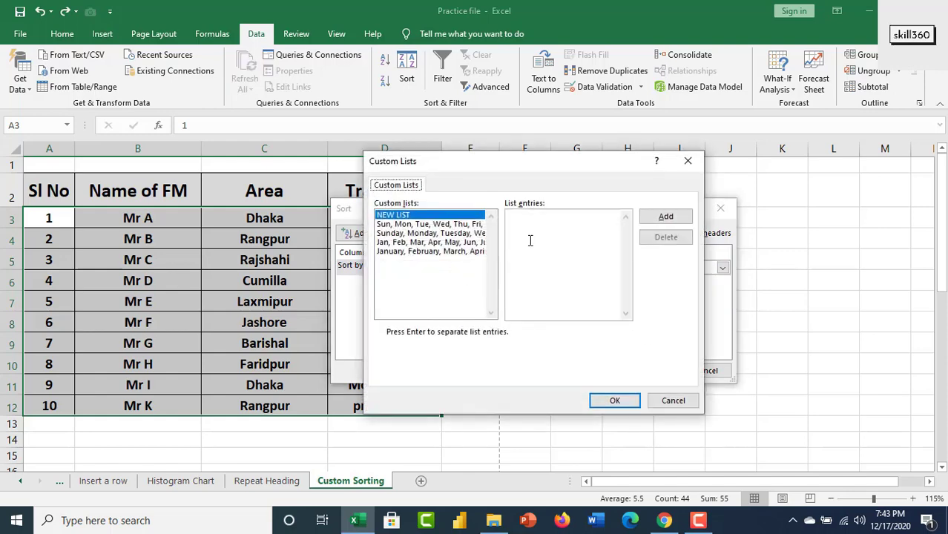
Step: Enter the custom list Motor Cycle, Train, Private Car, add it, and select it as the order
click(515, 220)
text(r)
key(BackSpace)
key(BackSpace)
text(otor Cycl)
text(e)
text(Private)
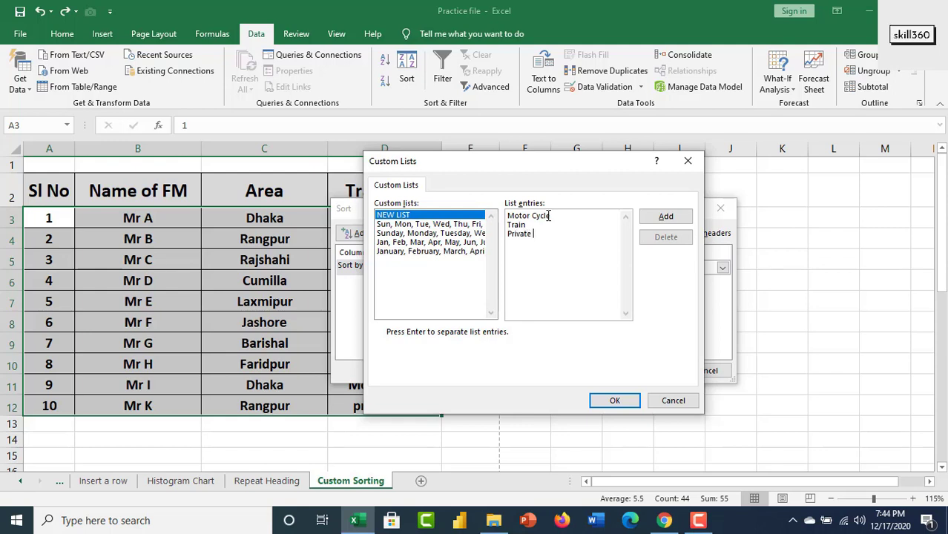
text(Car)
click(665, 217)
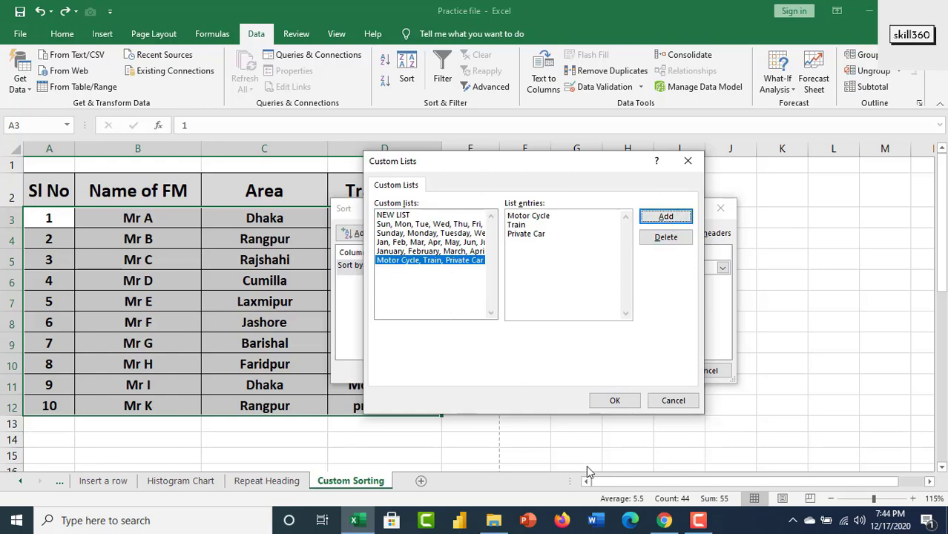
click(614, 402)
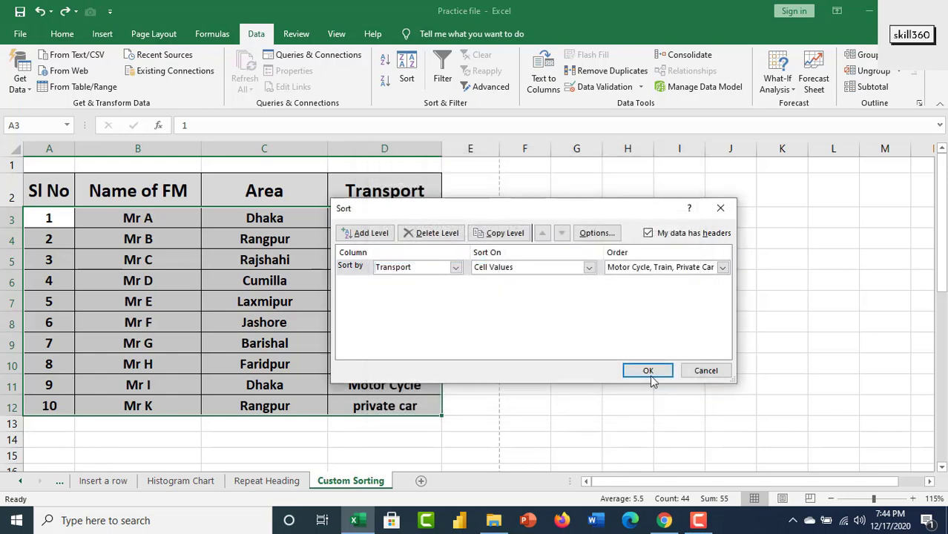
Step: Apply the custom-order sort and select the three Motor Cycle entries in column D
click(657, 373)
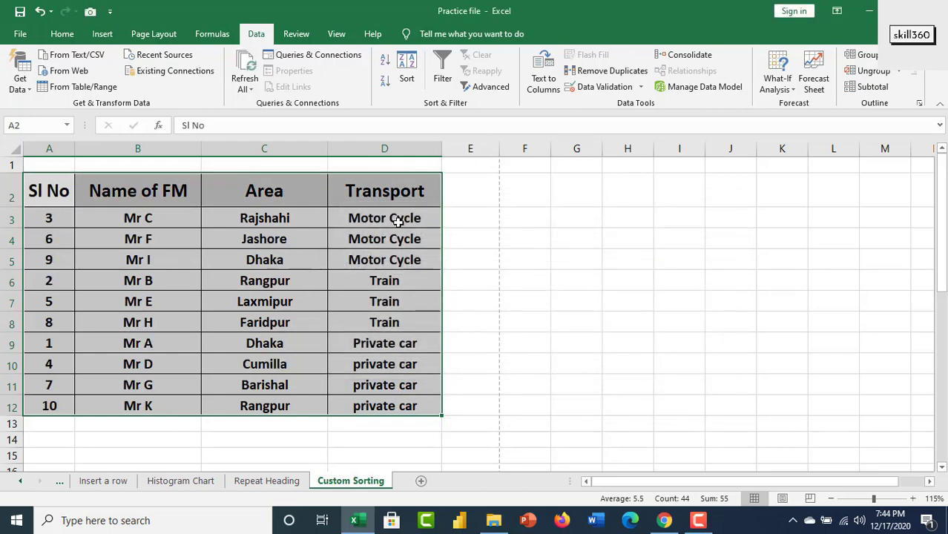
drag(398, 221, 408, 403)
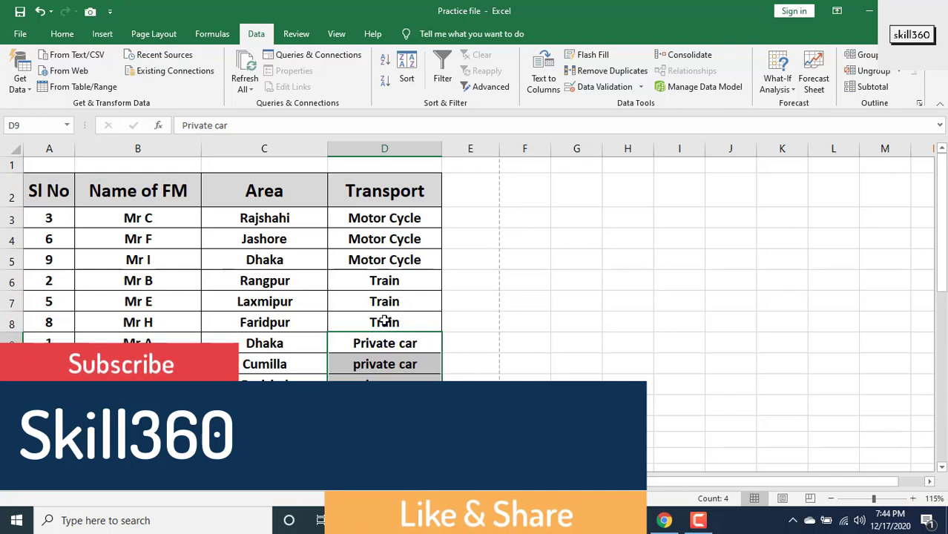
click(698, 520)
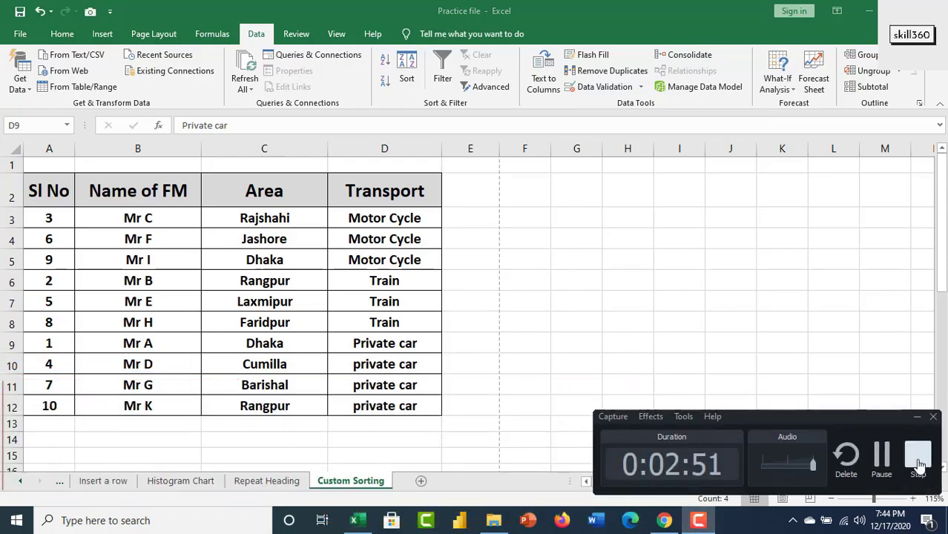
click(917, 457)
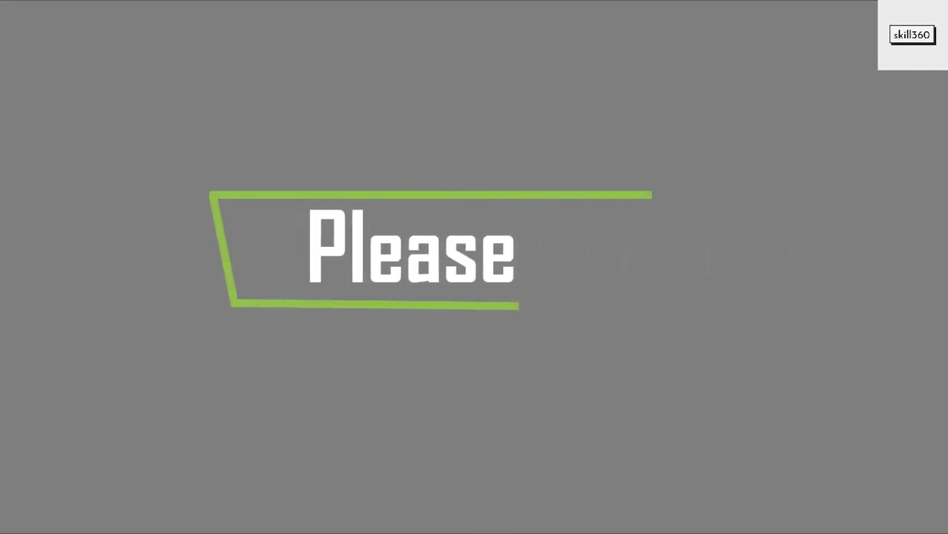